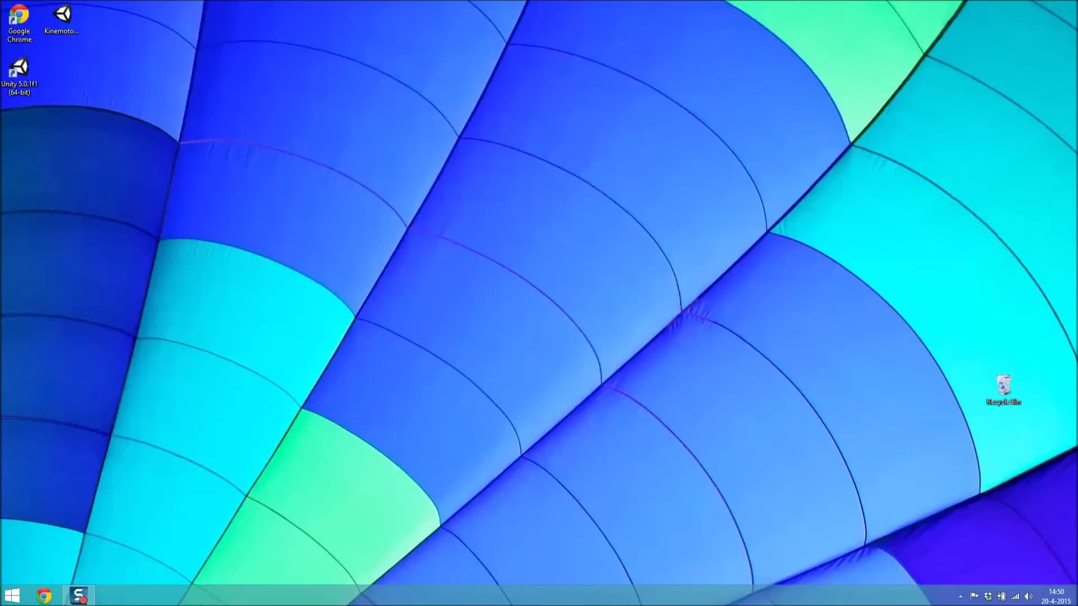
Switch to Chrome and open the Kinemoto downloads page at download.kinemoto.com.
{"action": "left_click", "coordinate": [44, 595]}
{"action": "left_click", "coordinate": [224, 26]}
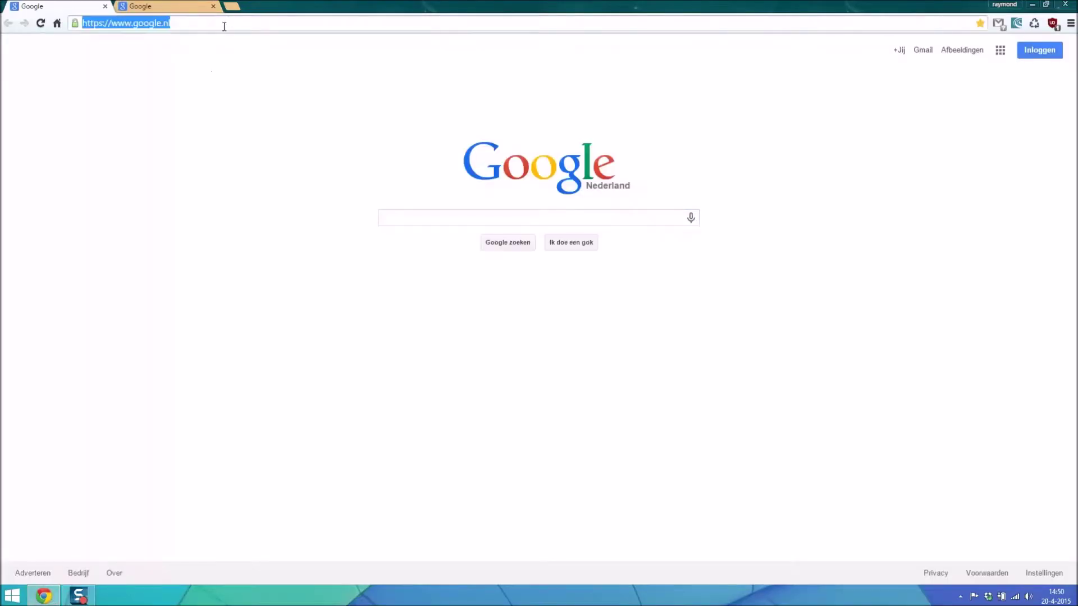
{"action": "type", "text": "dow"}
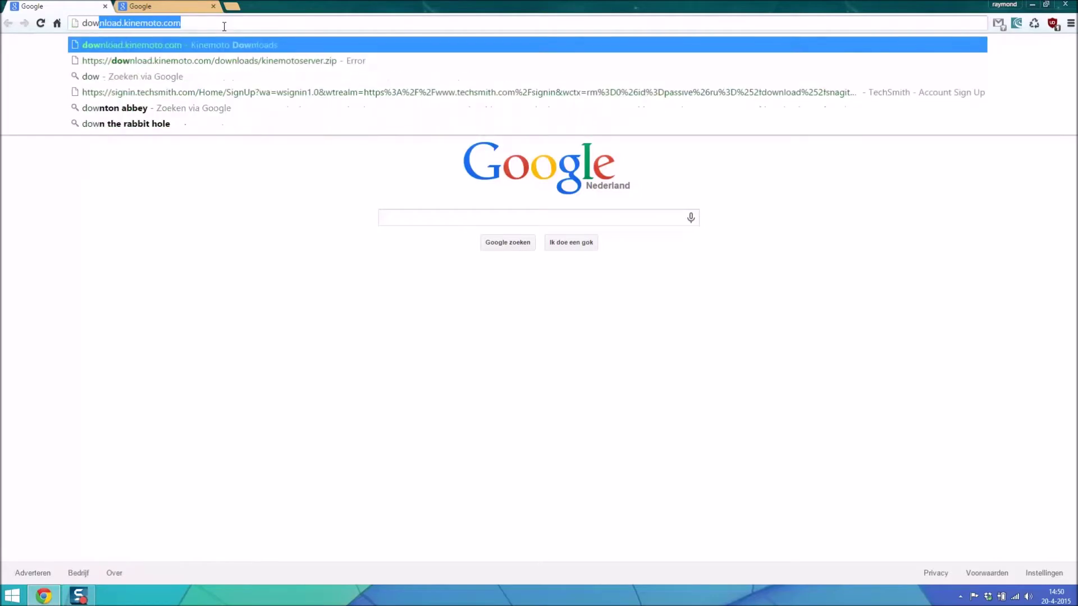
{"action": "key", "text": "Return"}
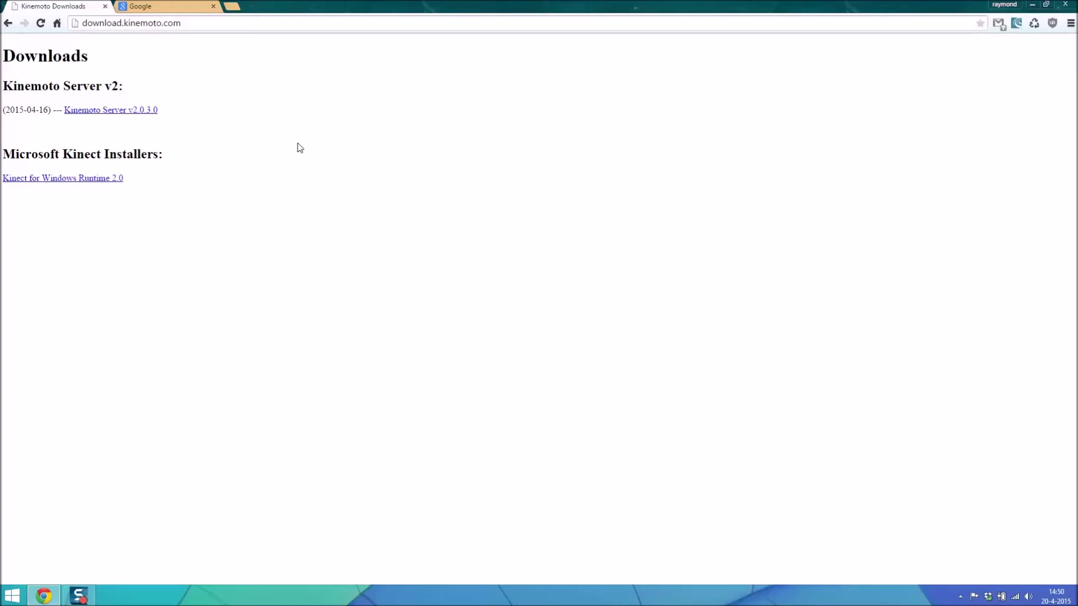
Download Kinemoto Server v2.0.3.0 and keep the zip file despite the browser's safety warning.
{"action": "left_click", "coordinate": [123, 113]}
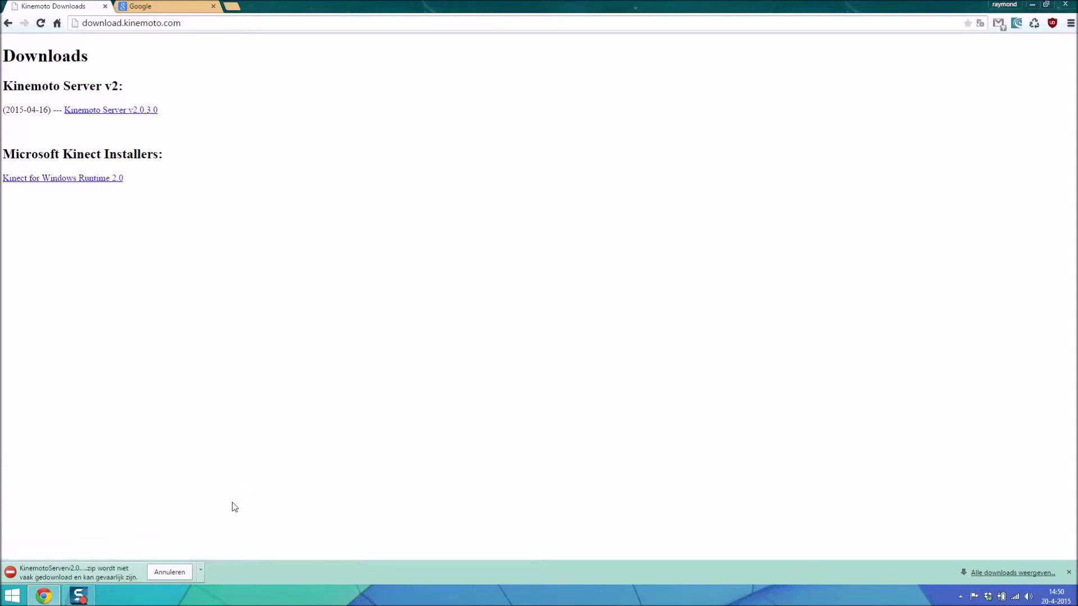
{"action": "left_click", "coordinate": [202, 571]}
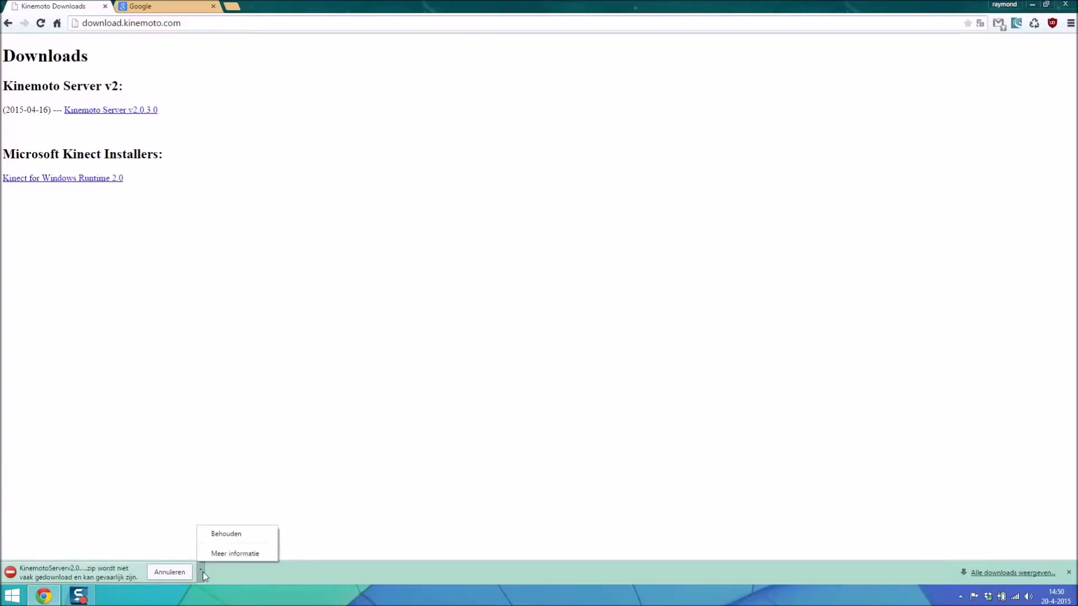
{"action": "left_click", "coordinate": [223, 533]}
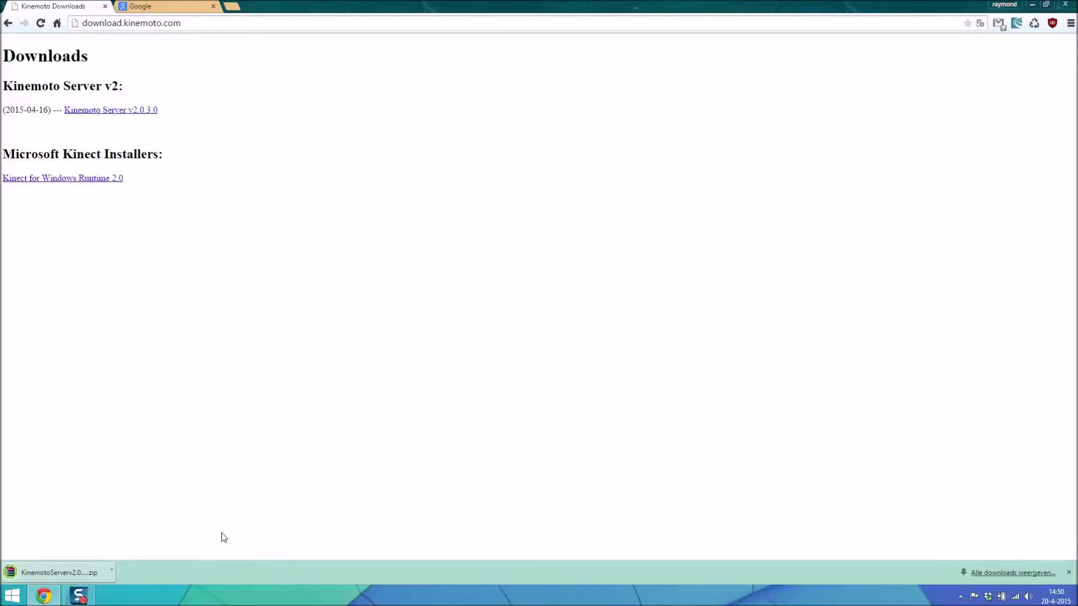
Open the downloaded Kinemoto Server archive, run setup to install the application, and allow it firewall access on domain networks.
{"action": "left_click", "coordinate": [56, 573]}
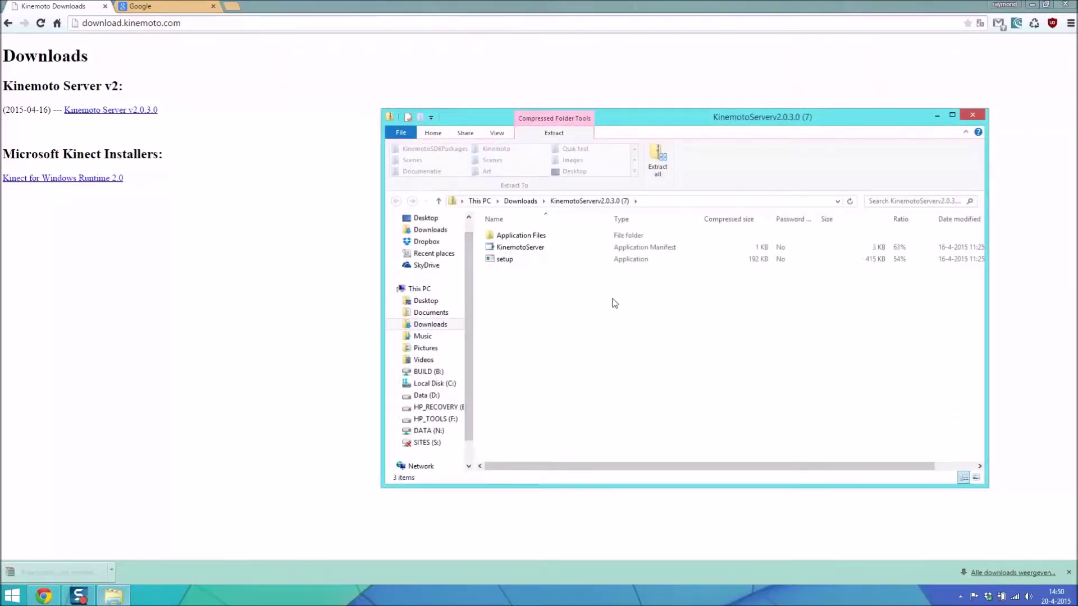
{"action": "left_click", "coordinate": [557, 262]}
{"action": "double_click", "coordinate": [559, 262]}
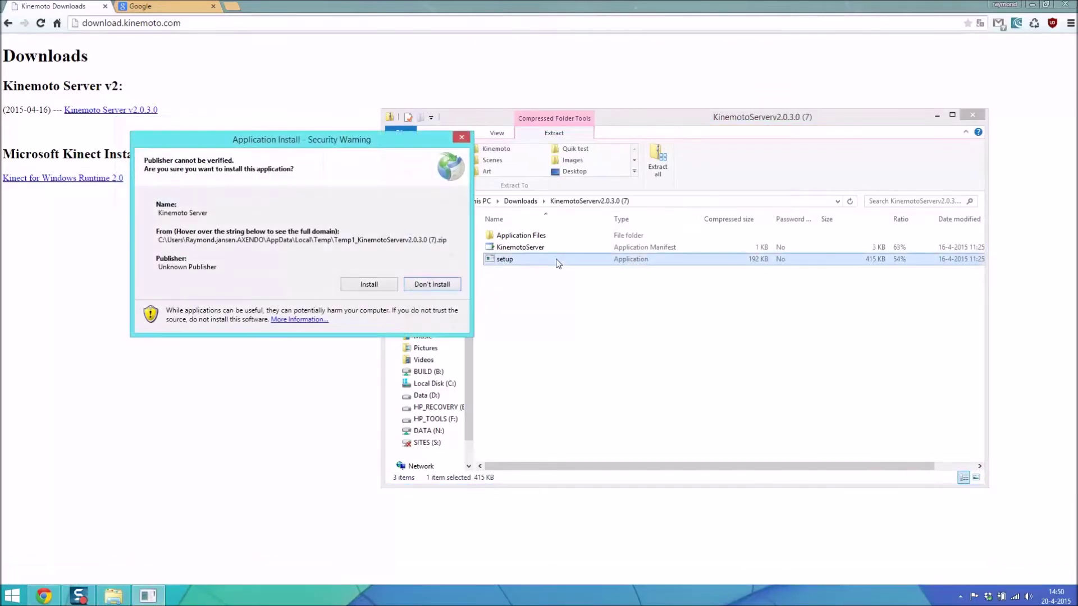
{"action": "left_click", "coordinate": [384, 287]}
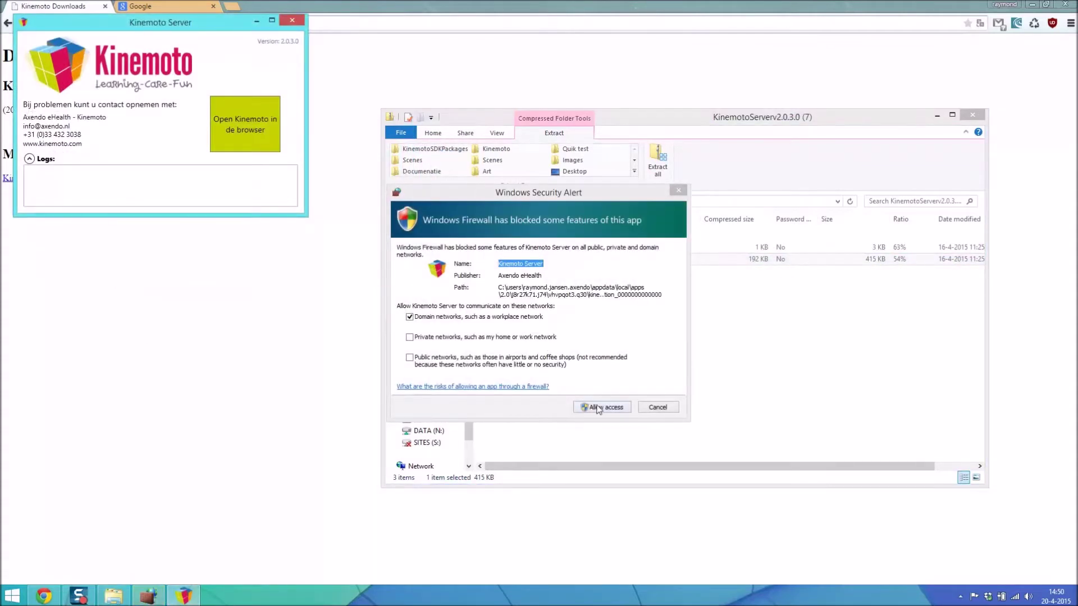
{"action": "left_click", "coordinate": [599, 407]}
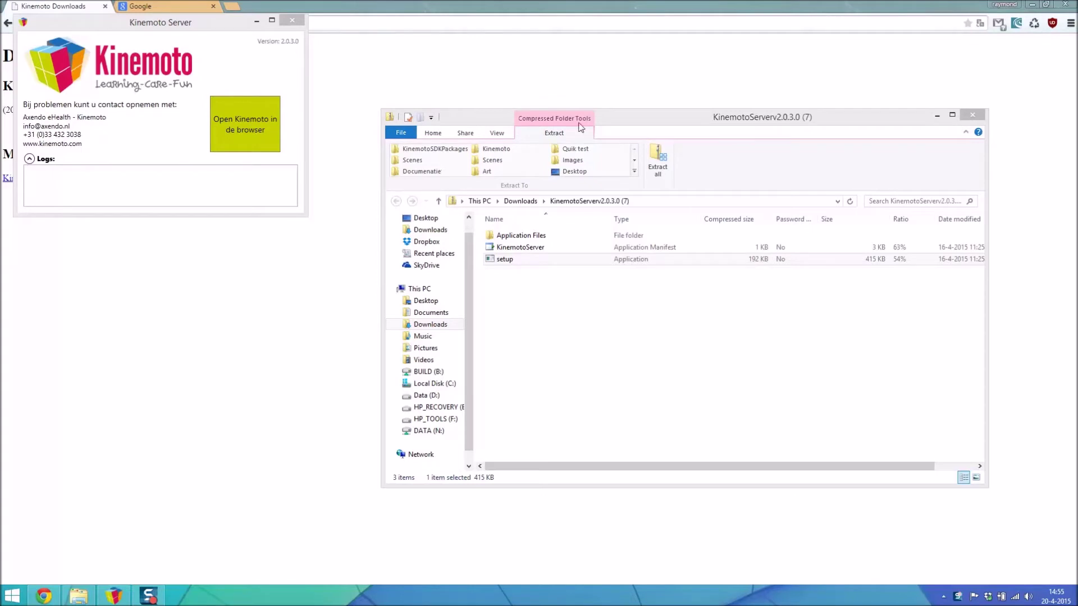
Close the archive window and minimize the browser and the Kinemoto Server window to reach the desktop.
{"action": "left_click", "coordinate": [973, 116]}
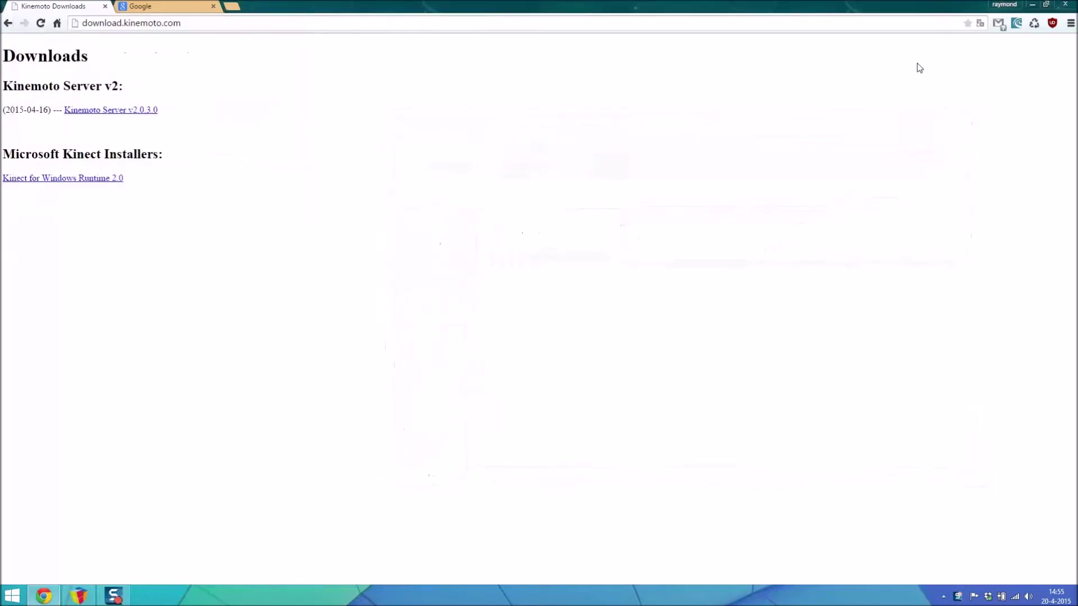
{"action": "left_click", "coordinate": [1032, 5]}
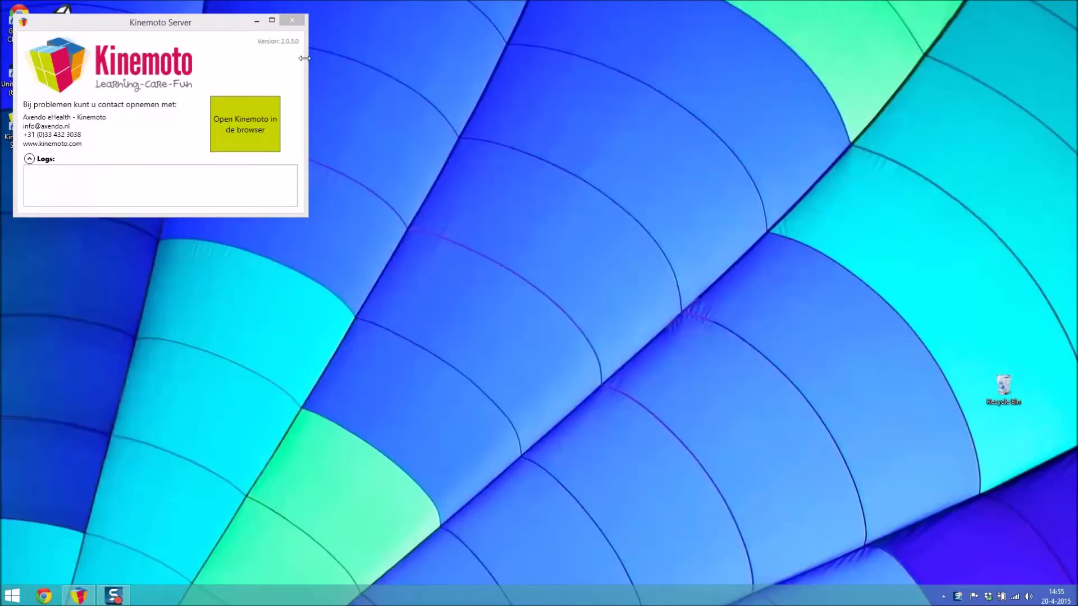
{"action": "left_click", "coordinate": [256, 21]}
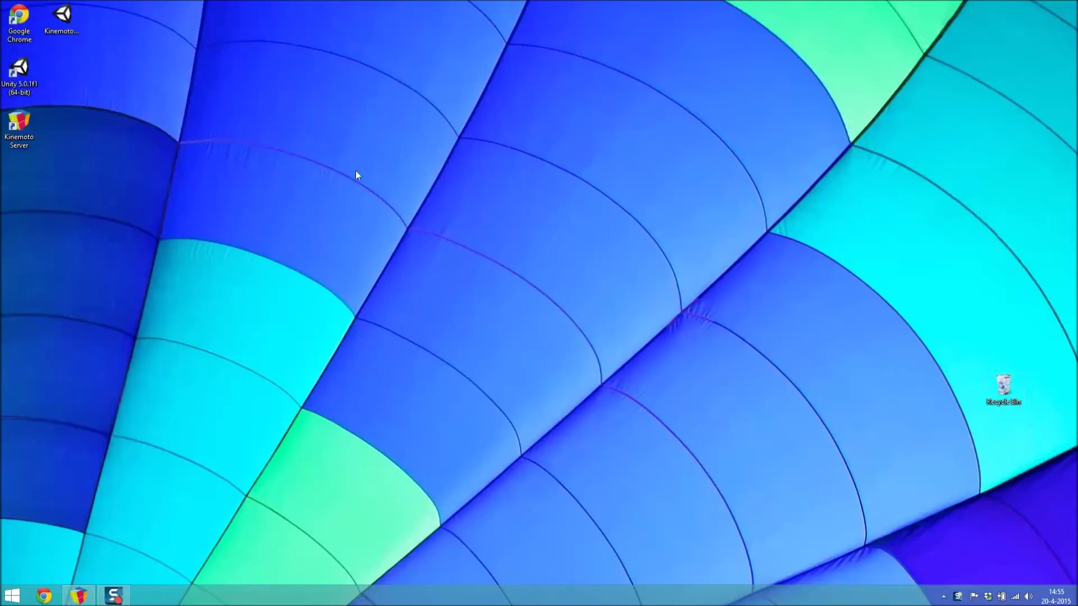
Launch Unity 5.0.1f1 and create a 2D project named New Unity Project in the default Documents location.
{"action": "double_click", "coordinate": [19, 70]}
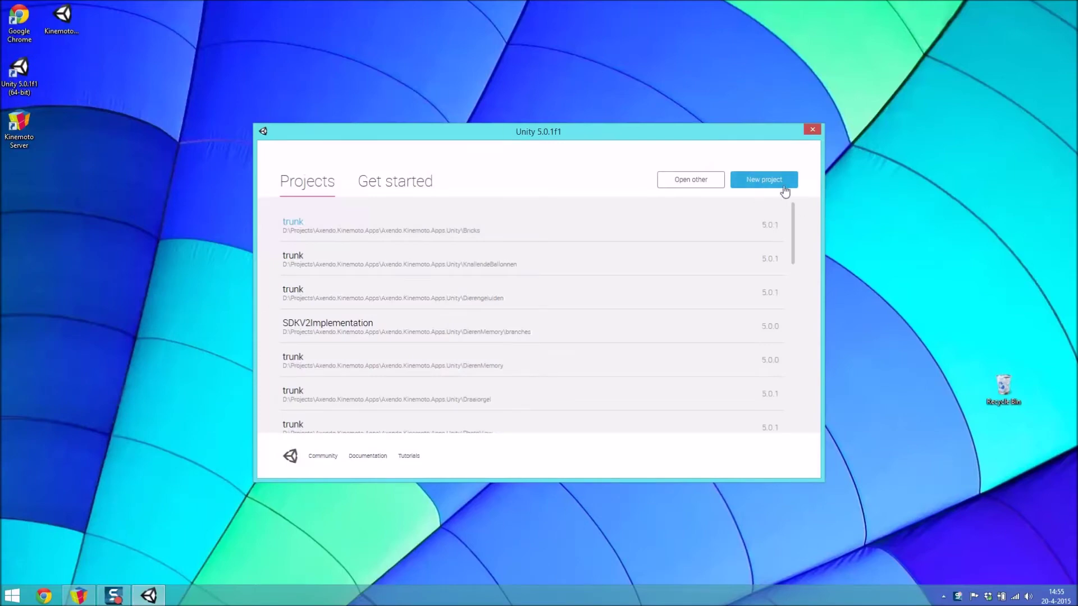
{"action": "left_click", "coordinate": [783, 186]}
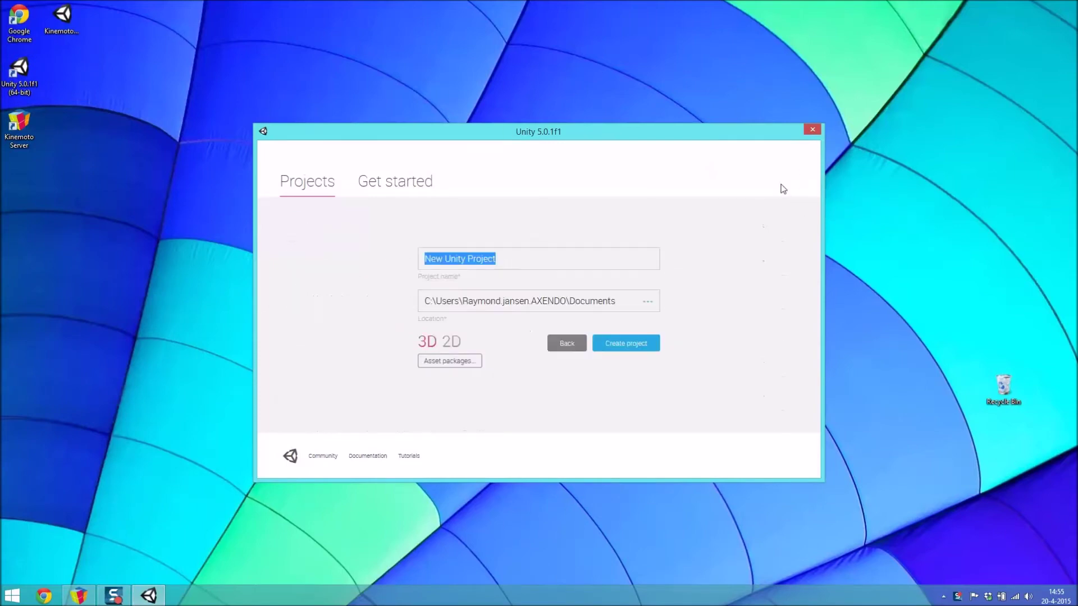
{"action": "left_click", "coordinate": [449, 342]}
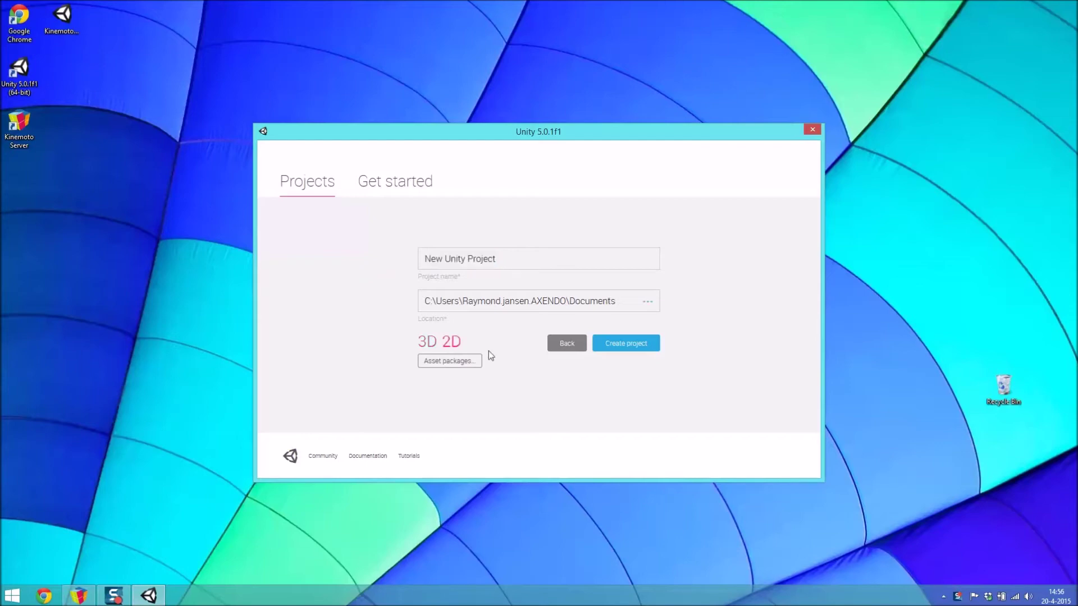
{"action": "left_click", "coordinate": [646, 343]}
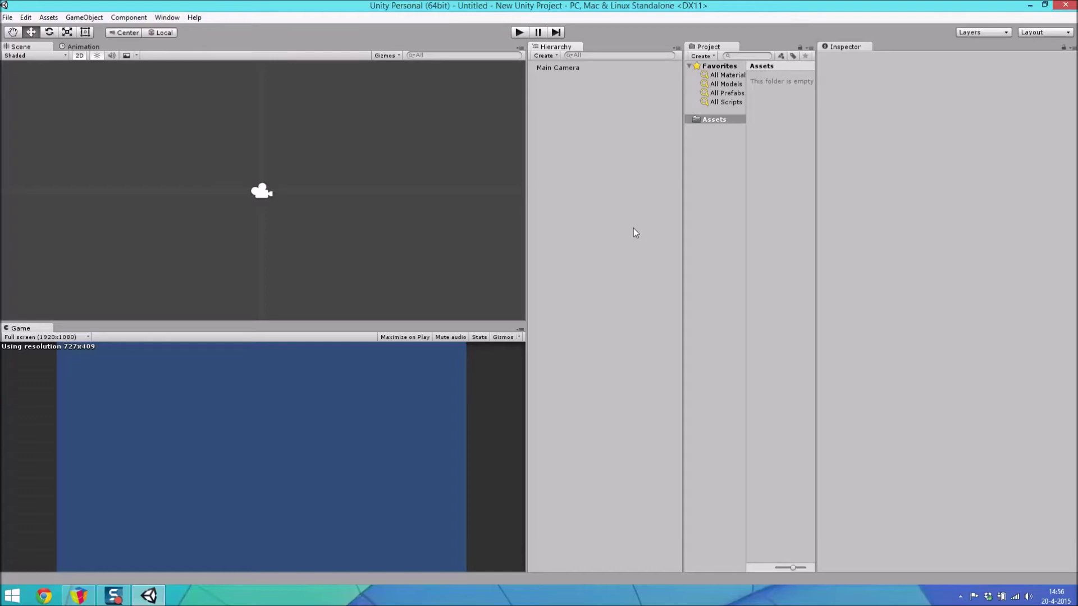
Import all items of the KinemotoSDK package from the desktop into the project and expand the imported KinemotoSDK folder.
{"action": "key", "text": "super+d"}
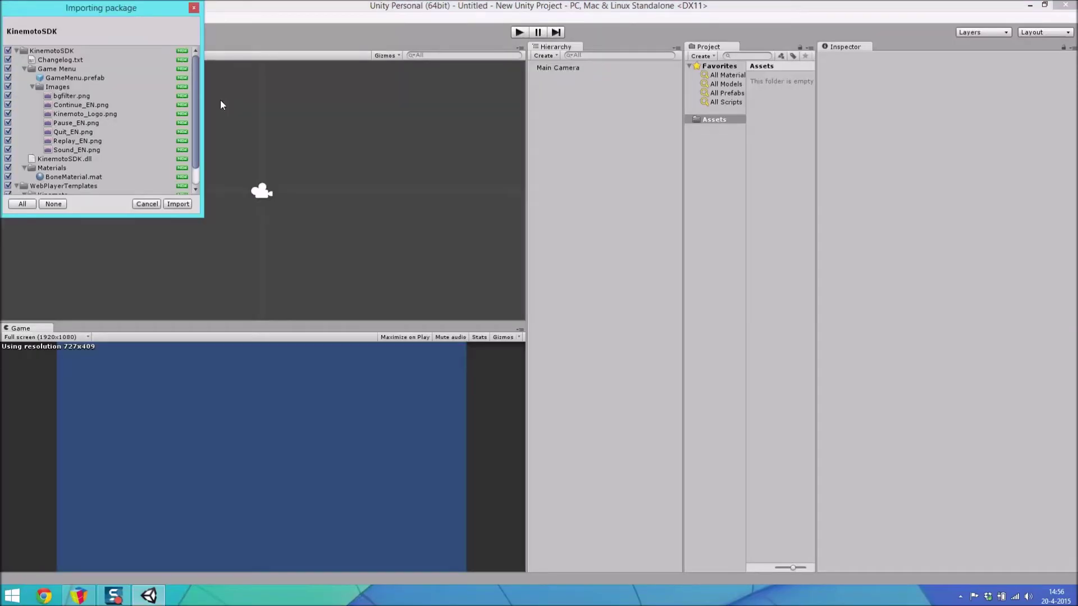
{"action": "scroll", "coordinate": [183, 129], "scroll_direction": "down", "scroll_amount": 1}
{"action": "scroll", "coordinate": [182, 128], "scroll_direction": "up", "scroll_amount": 1}
{"action": "left_click", "coordinate": [190, 205]}
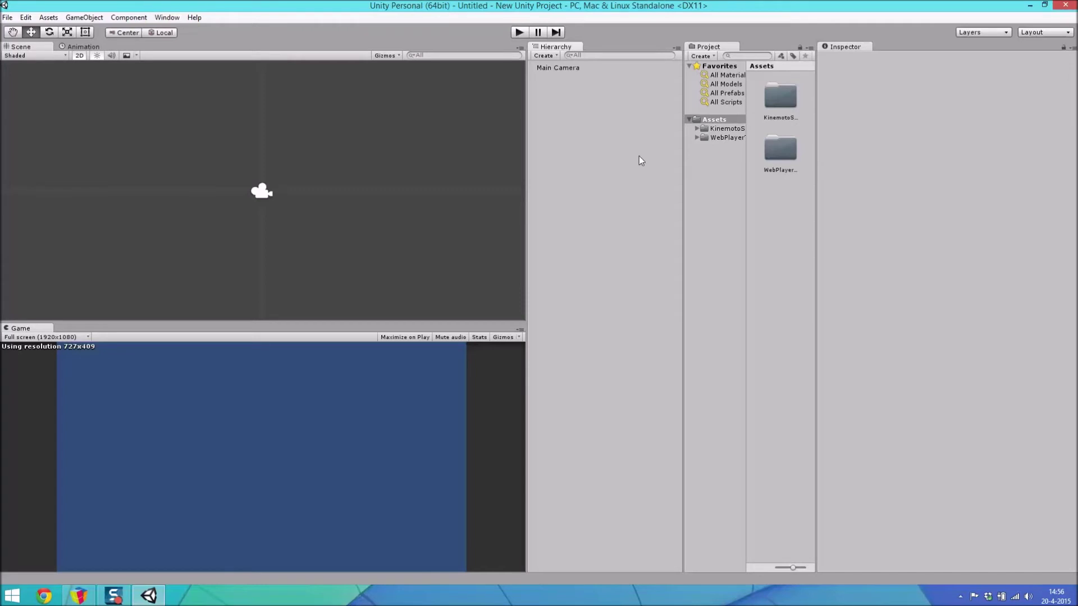
{"action": "left_click", "coordinate": [697, 129]}
{"action": "left_click", "coordinate": [621, 123]}
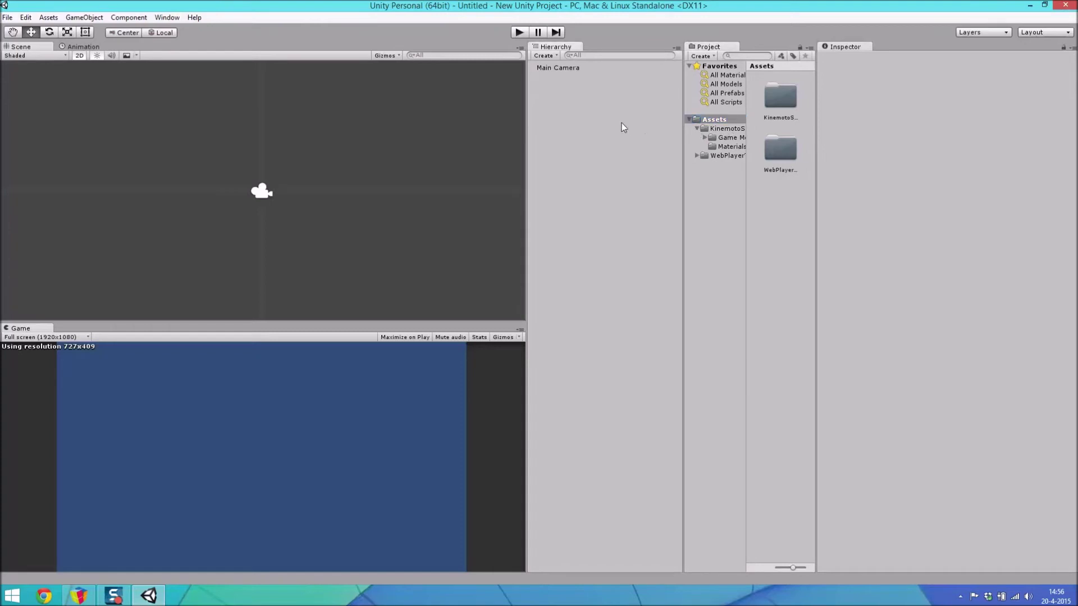
Create an empty game object in the scene and try to name it Kinemoto.
{"action": "left_click", "coordinate": [543, 55]}
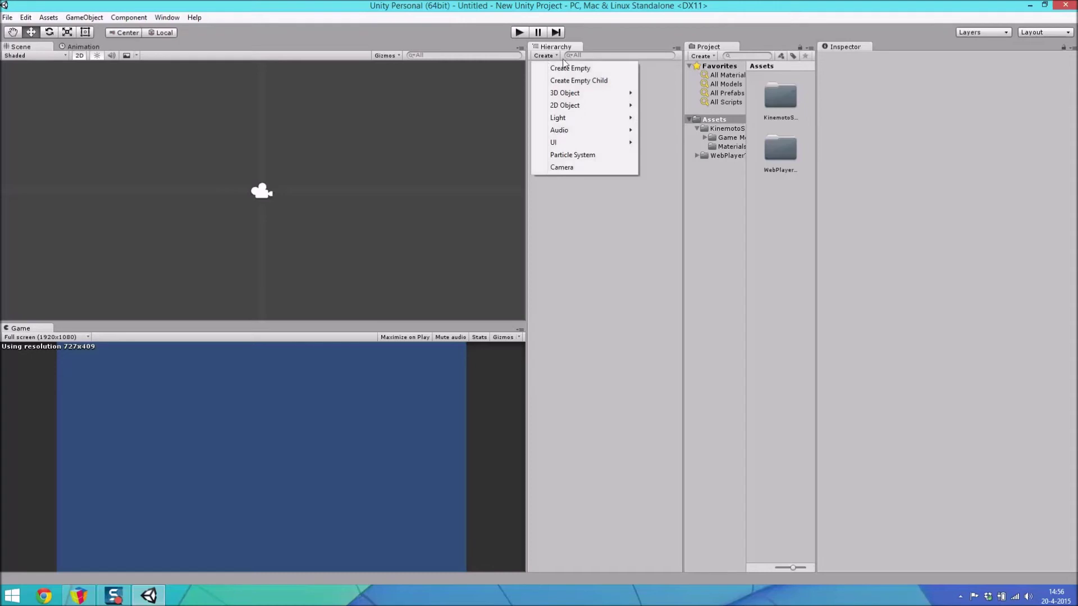
{"action": "left_click", "coordinate": [564, 68]}
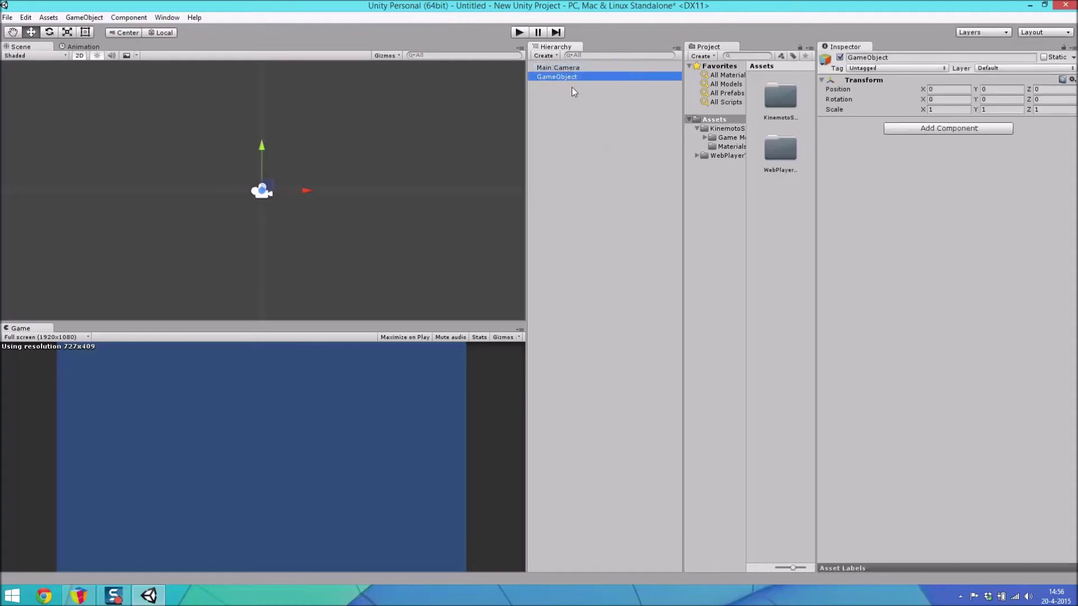
{"action": "left_click", "coordinate": [880, 58]}
{"action": "type", "text": "Ki"}
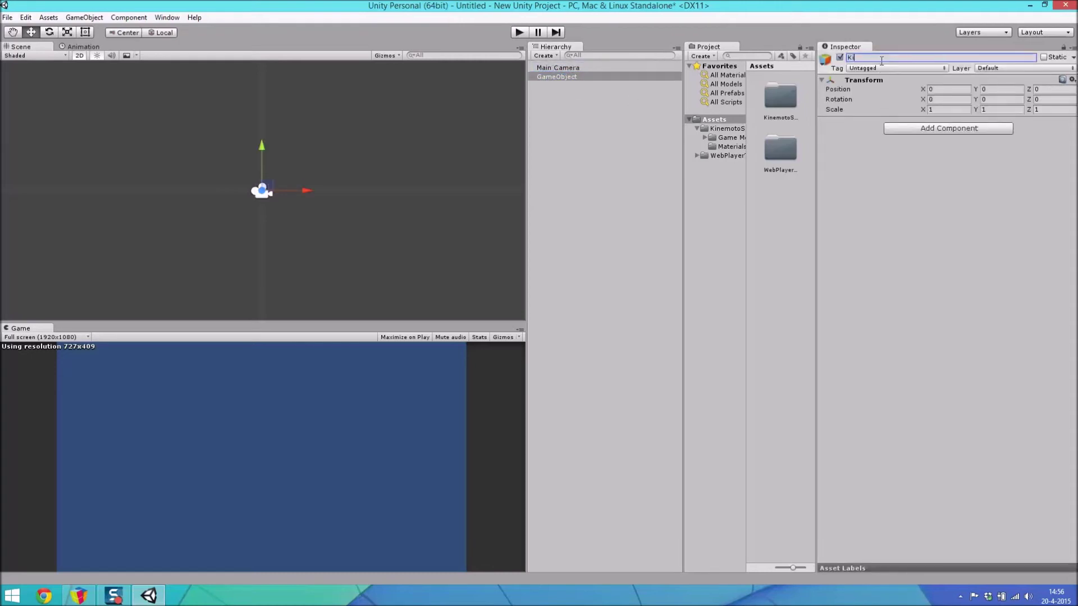
{"action": "type", "text": "nemoto"}
Add the Kinemoto script component to the empty game object and try again to rename the object Kinemoto.
{"action": "left_click", "coordinate": [948, 128]}
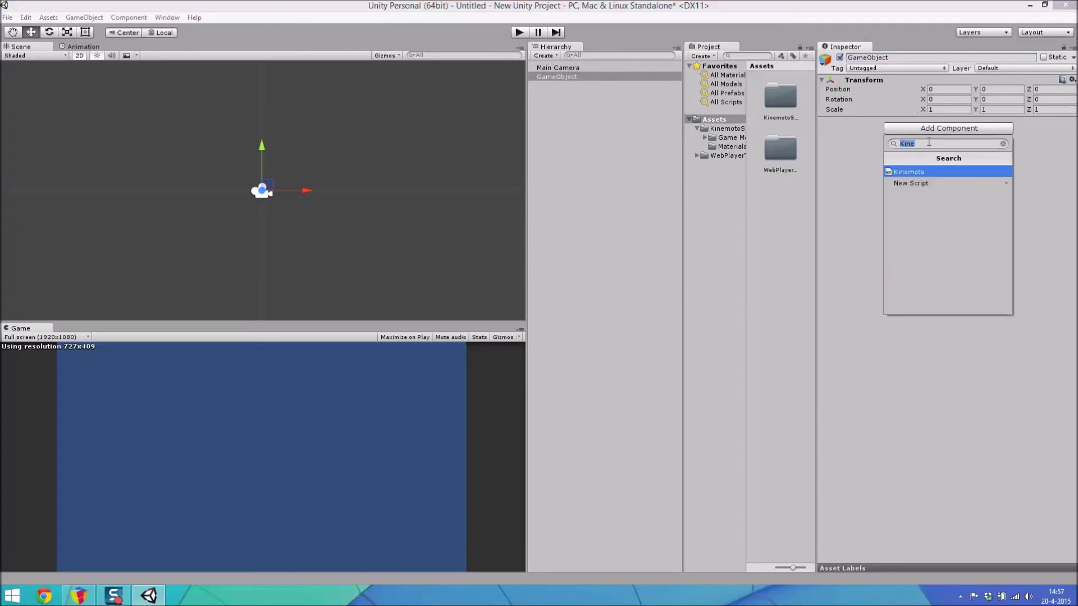
{"action": "left_click", "coordinate": [958, 145]}
{"action": "key", "text": "BackSpace"}
{"action": "key", "text": "BackSpace"}
{"action": "key", "text": "BackSpace"}
{"action": "key", "text": "BackSpace"}
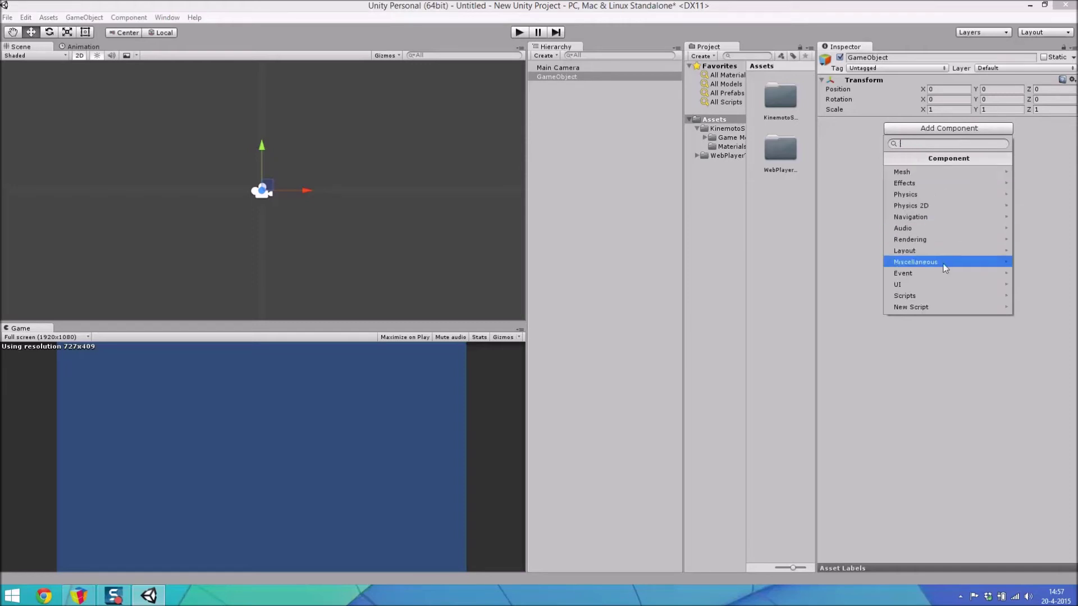
{"action": "left_click", "coordinate": [933, 296]}
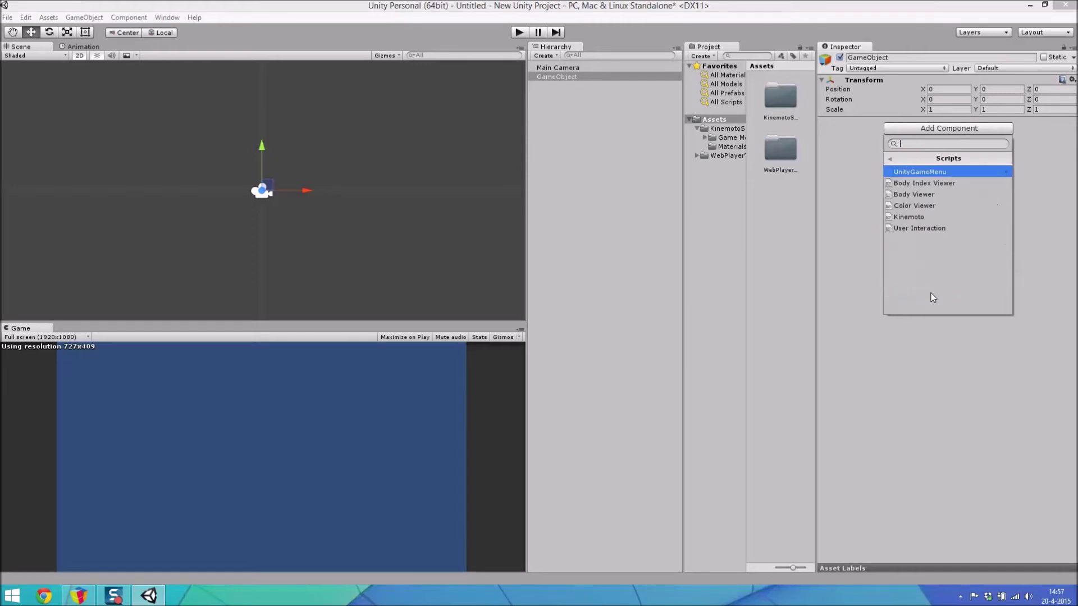
{"action": "left_click", "coordinate": [927, 218]}
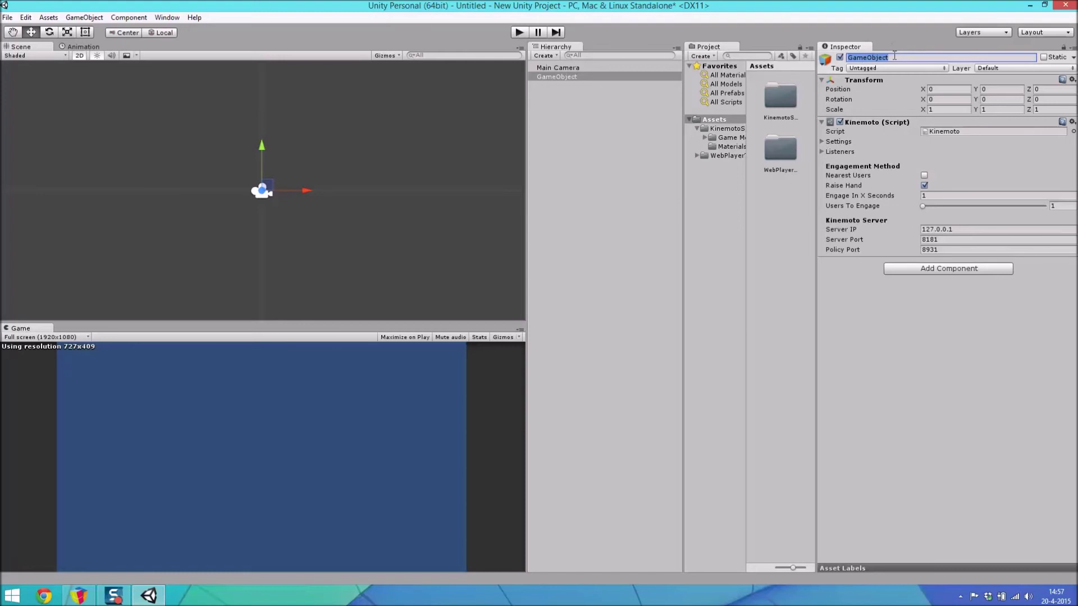
{"action": "type", "text": "Kinemoto"}
Enable Body Frame Source in the Kinemoto script's settings and expand its Listeners list.
{"action": "left_click", "coordinate": [822, 140]}
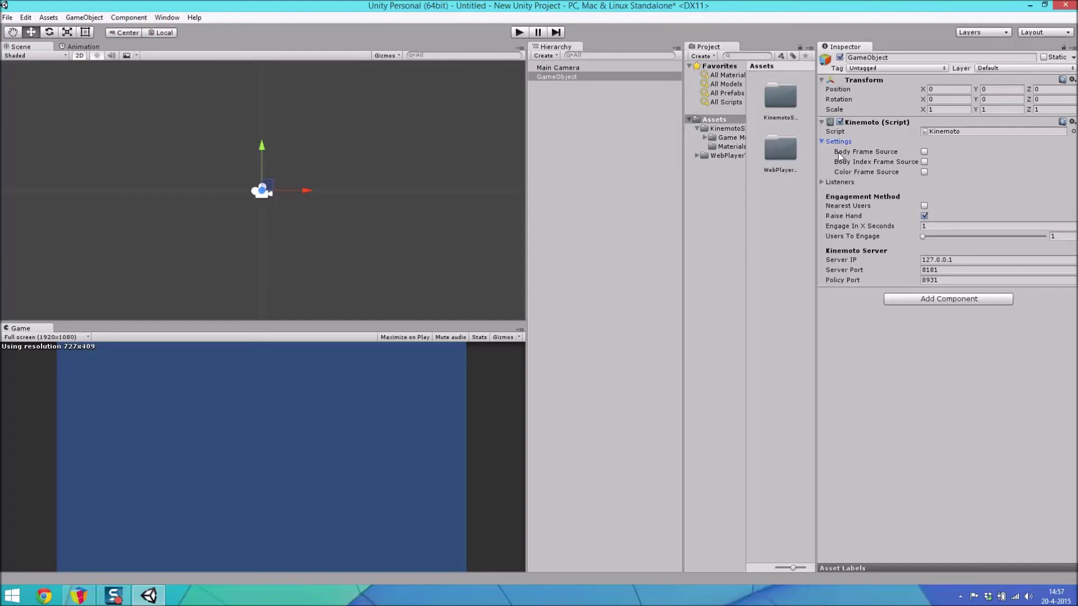
{"action": "left_click", "coordinate": [924, 152]}
{"action": "left_click", "coordinate": [822, 183]}
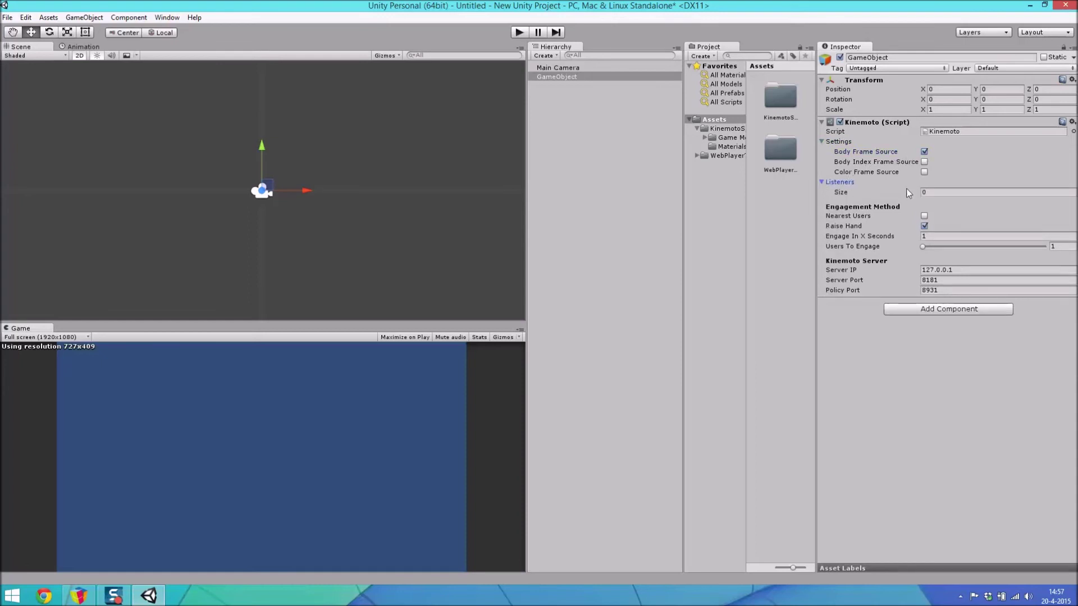